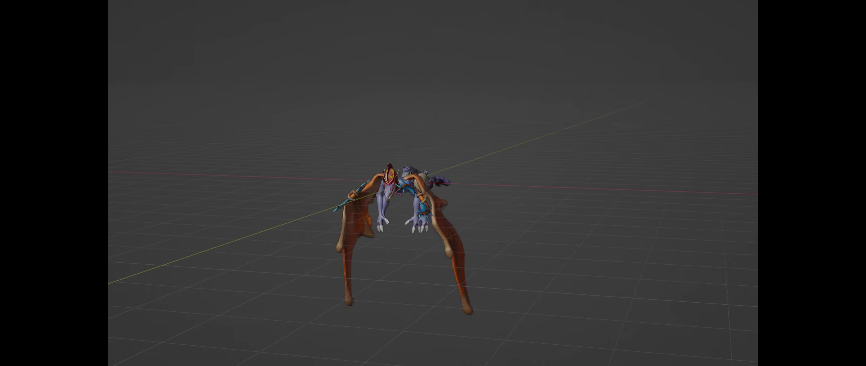
Put the demon mesh in Weight Paint mode with armature bones shown via Overlays
scroll(301, 178, up, 2)
scroll(345, 185, up, 2)
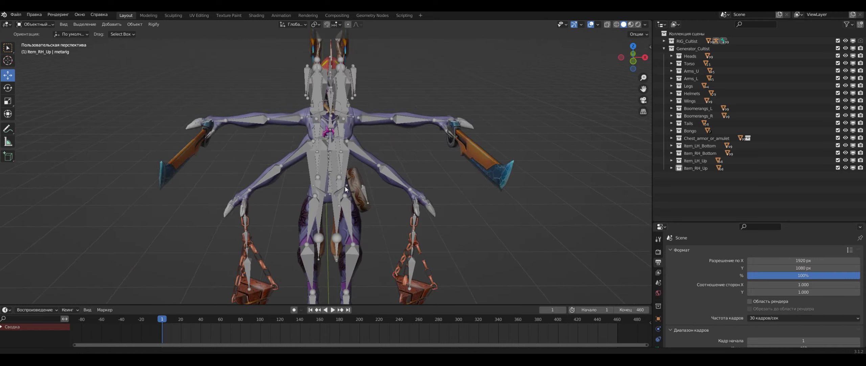
scroll(289, 180, up, 2)
scroll(289, 180, up, 1)
shift+click(292, 177)
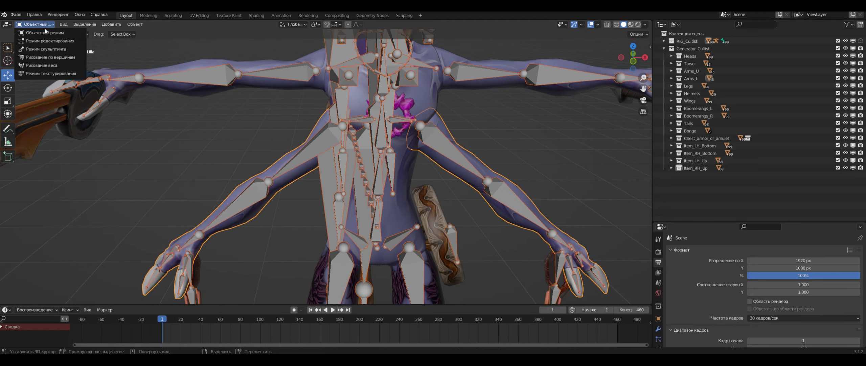
click(42, 65)
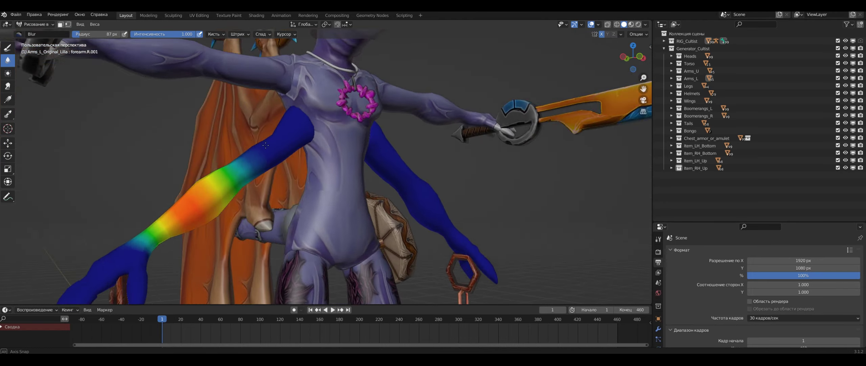
middle_drag(266, 144, 278, 139)
click(598, 25)
click(554, 149)
scroll(376, 153, up, 2)
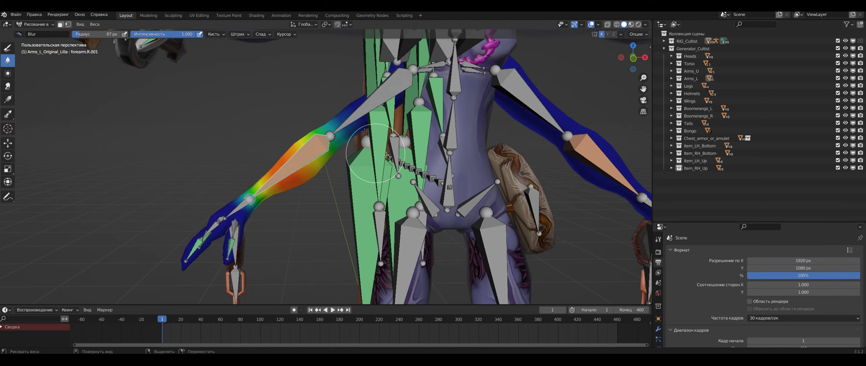
Remove upper_arm.R.001 weight from the arm using the Draw brush in Subtract blend
click(7, 47)
middle_drag(232, 203, 304, 190)
scroll(406, 209, up, 3)
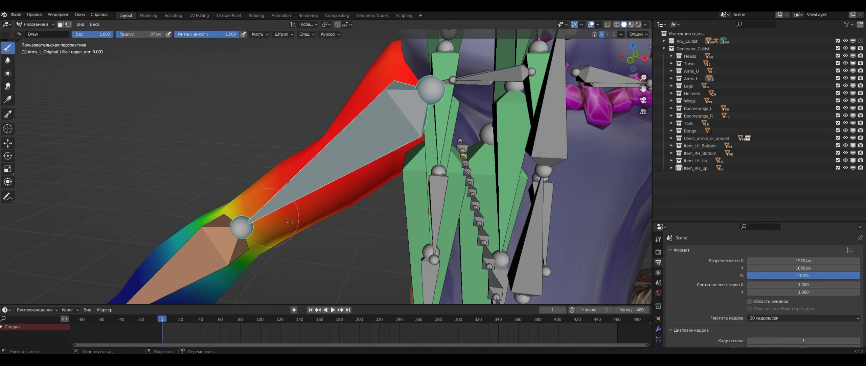
click(658, 239)
click(755, 290)
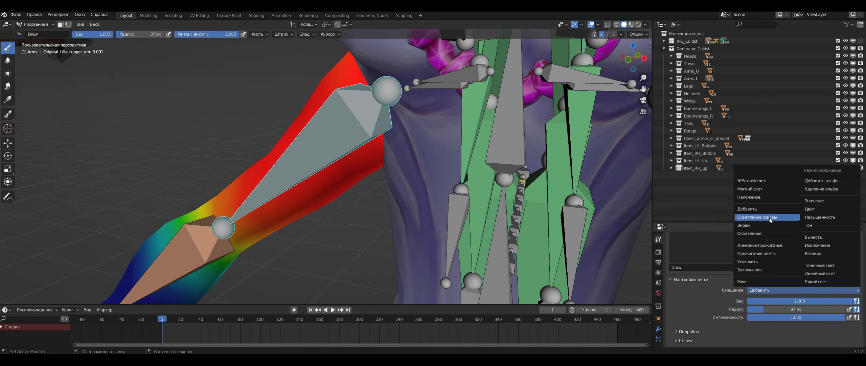
click(813, 237)
middle_drag(319, 213, 242, 237)
middle_drag(351, 170, 193, 176)
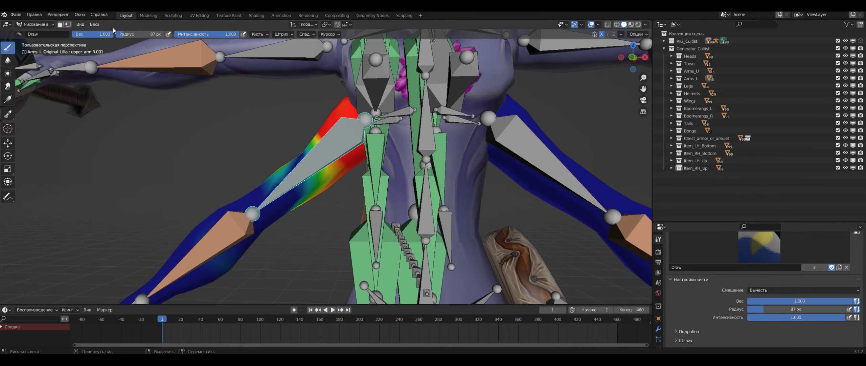
Repaint weight onto the forearm with the Draw brush in Add blend, then pick Blur
click(763, 291)
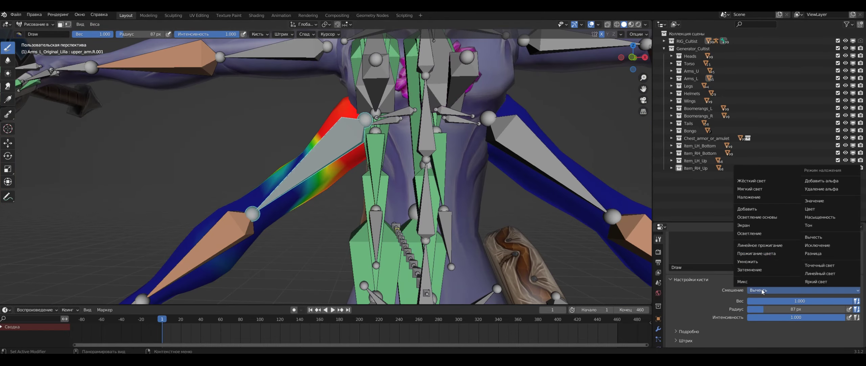
click(761, 209)
drag(304, 217, 277, 199)
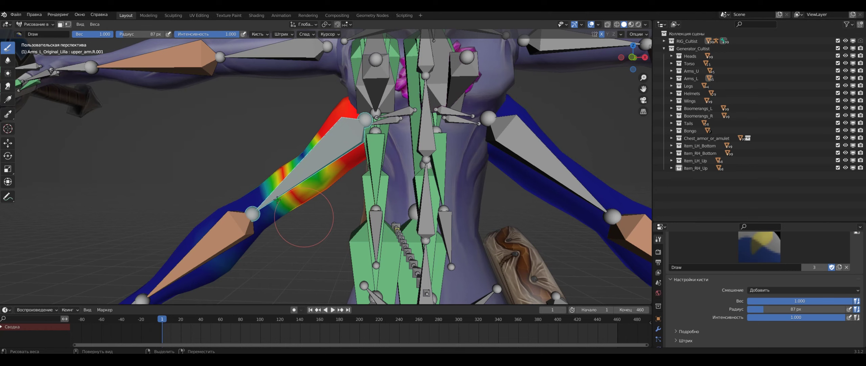
click(7, 60)
middle_drag(262, 173, 436, 185)
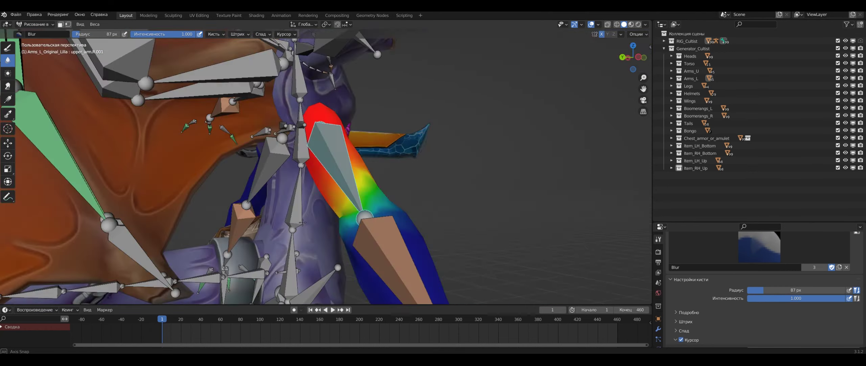
Smooth the forearm.R.001 and hand bone weights with the Blur brush
mouse_move(361, 158)
middle_down()
mouse_move(229, 199)
mouse_move(292, 131)
middle_up()
ctrl+click(203, 207)
scroll(203, 205, up, 5)
mouse_move(222, 200)
middle_down()
mouse_move(378, 233)
mouse_move(373, 193)
mouse_move(290, 130)
middle_up()
middle_drag(152, 125, 257, 254)
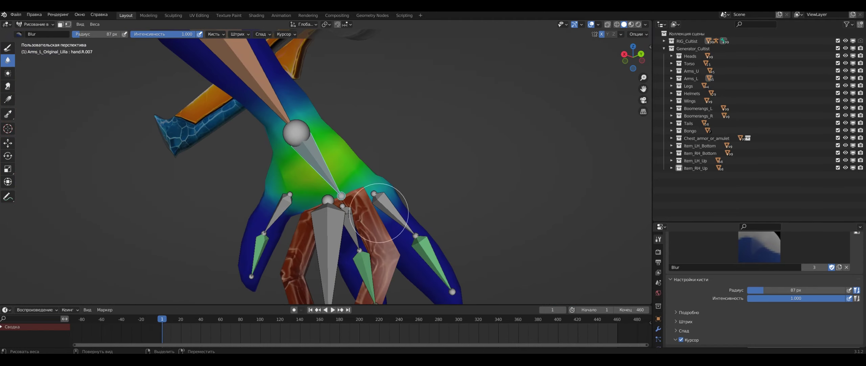
ctrl+click(258, 254)
Review hand groups through hand.R.009 in Vertex Groups while smoothing further finger weights
click(658, 312)
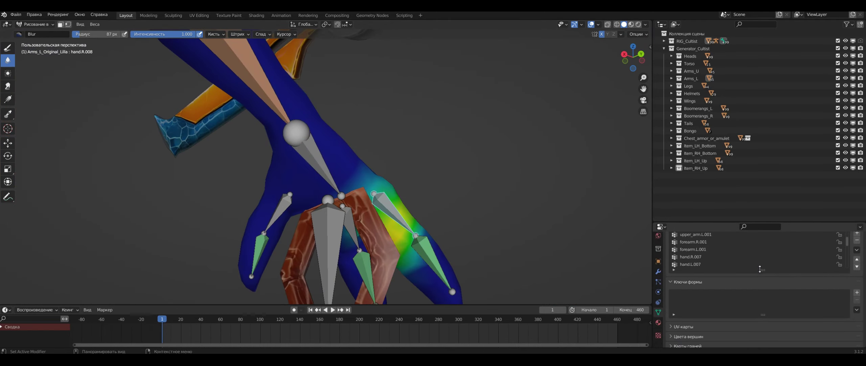
scroll(768, 269, up, 2)
scroll(744, 276, down, 2)
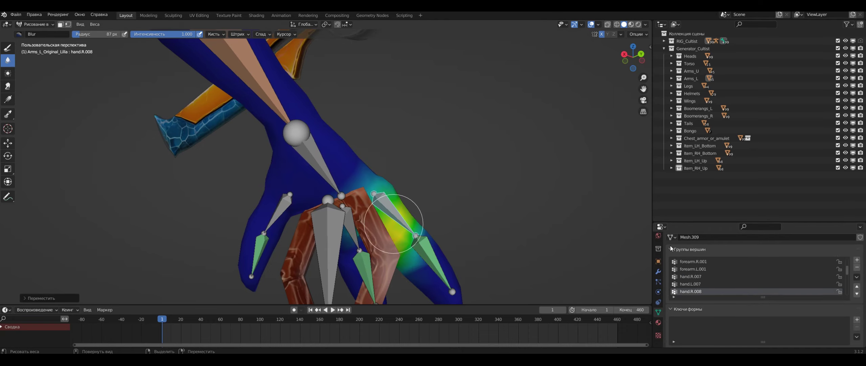
ctrl+click(433, 262)
scroll(372, 203, down, 5)
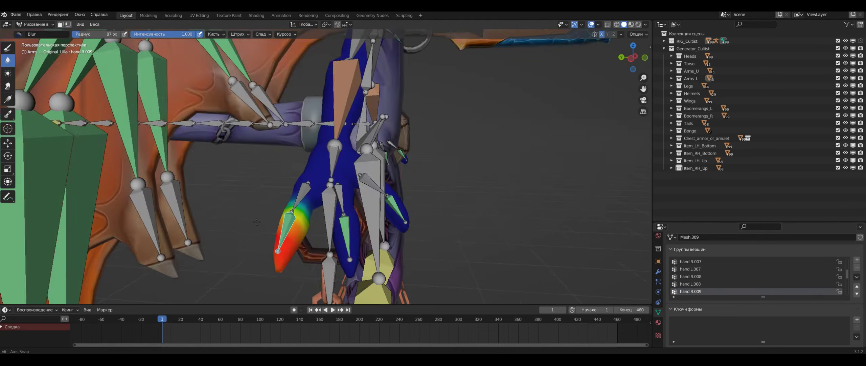
middle_drag(372, 203, 237, 135)
ctrl+click(321, 162)
click(35, 24)
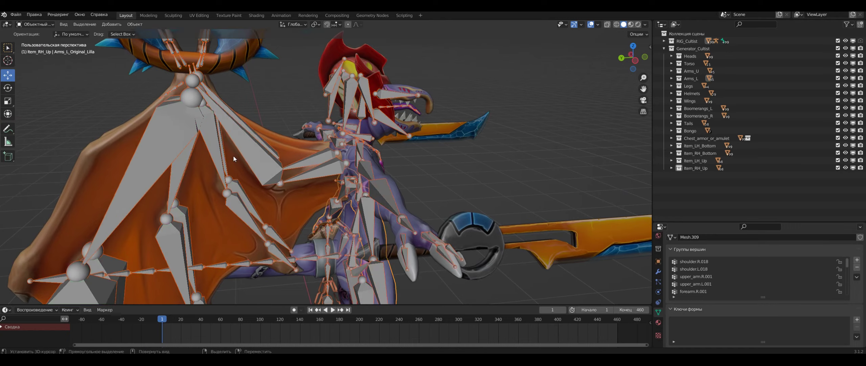
Return to Object Mode and isolate the wing mesh and metarig in local view
click(332, 170)
scroll(332, 171, up, 4)
shift+click(310, 134)
shift+click(318, 167)
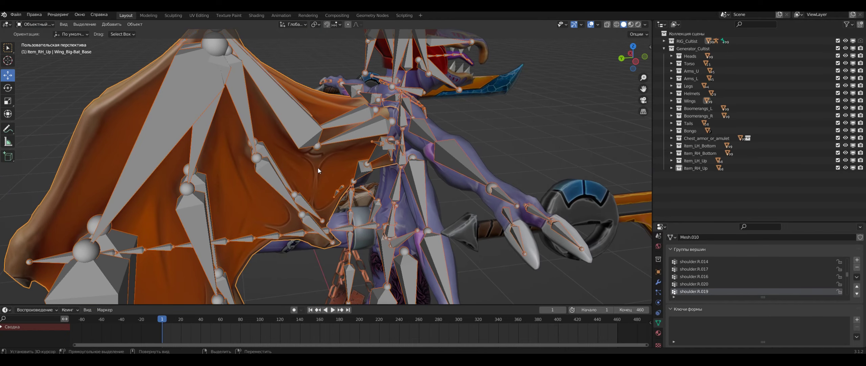
key(KP_Divide)
click(383, 172)
shift+middle_drag(383, 172, 471, 146)
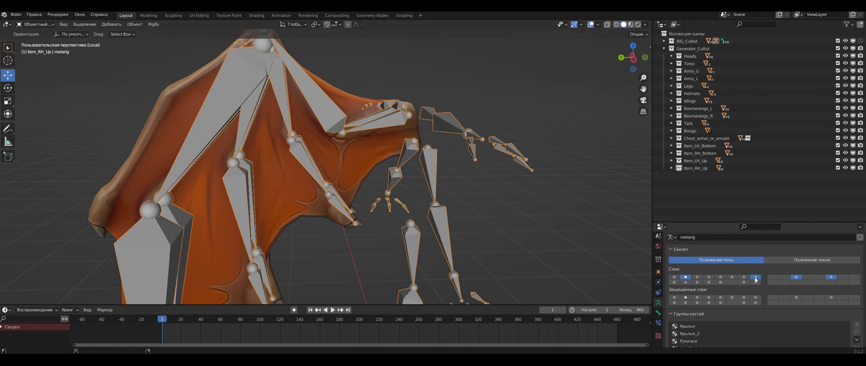
middle_drag(609, 244, 591, 234)
scroll(394, 178, up, 3)
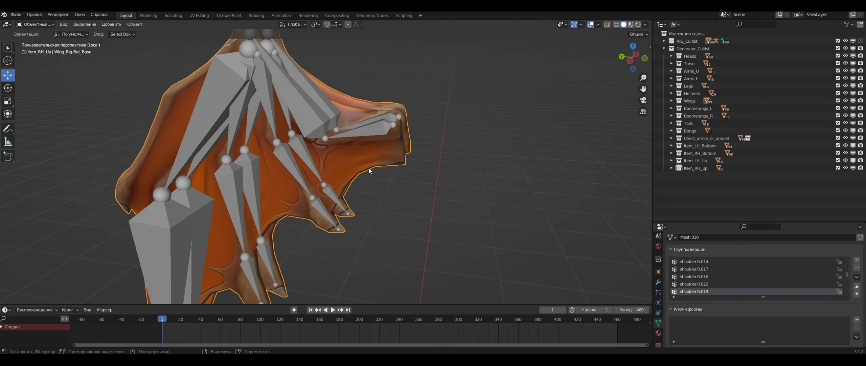
mouse_move(369, 168)
middle_down()
mouse_move(179, 91)
mouse_move(315, 123)
middle_up()
Weight-paint the wing mesh and inspect shoulder.R.002, shoulder.R.007 and shoulder.L.003 weights
shift+click(344, 161)
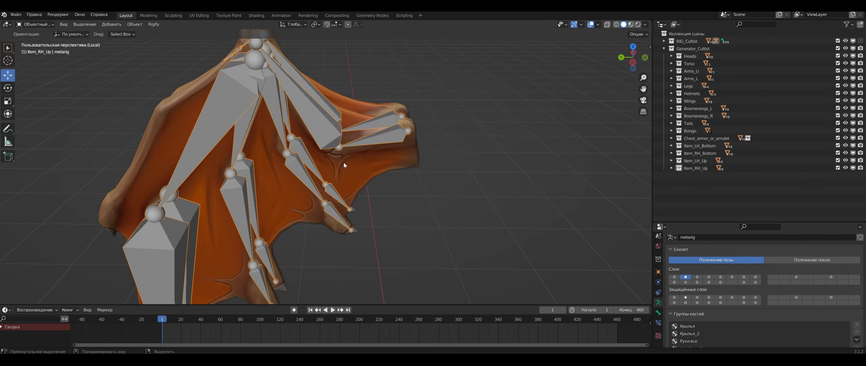
click(35, 24)
click(34, 66)
ctrl+click(374, 140)
mouse_move(374, 140)
middle_down()
mouse_move(367, 193)
mouse_move(291, 201)
mouse_move(372, 171)
mouse_move(279, 126)
middle_up()
ctrl+click(367, 194)
ctrl+click(348, 164)
Put the rig in Pose Mode with X-Axis Mirror enabled
click(36, 24)
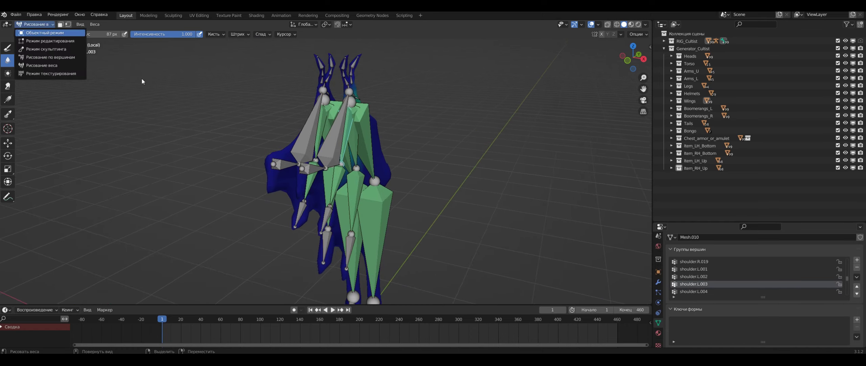
click(44, 50)
middle_drag(271, 122, 301, 135)
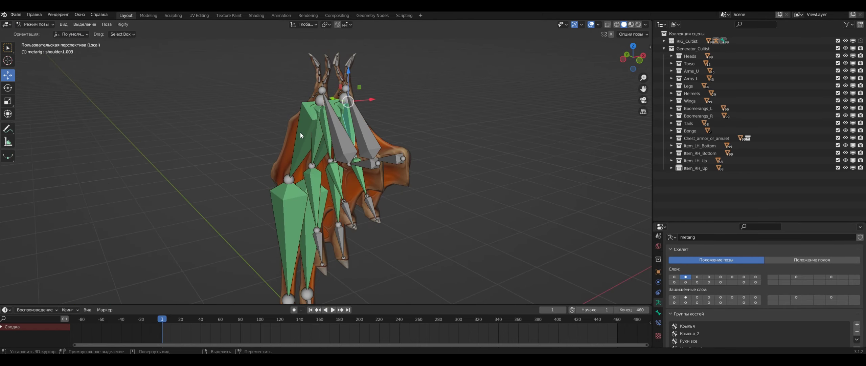
click(612, 33)
click(598, 24)
click(555, 102)
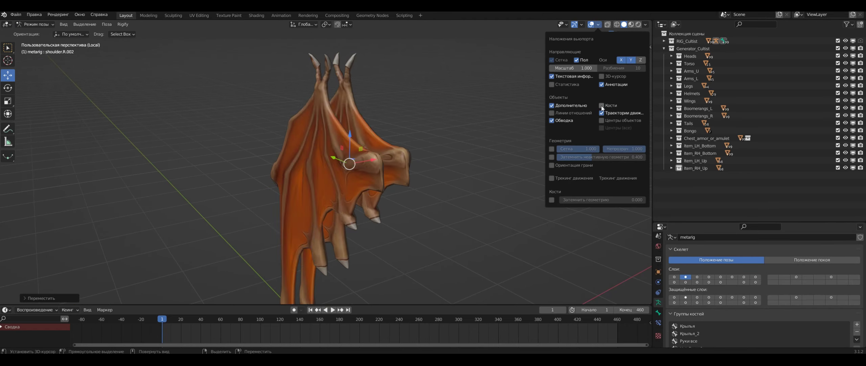
Rotate the wing bones outward symmetrically, then exit local view
key(r)
key(r)
key(KP_1)
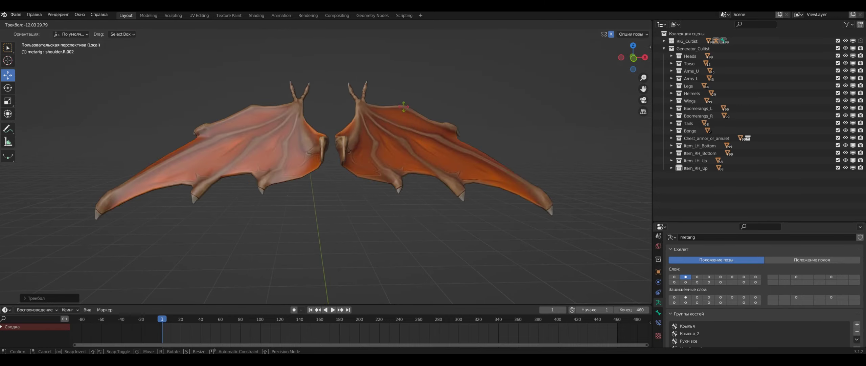
click(418, 119)
mouse_move(419, 120)
middle_down()
mouse_move(471, 155)
mouse_move(456, 190)
mouse_move(179, 116)
middle_up()
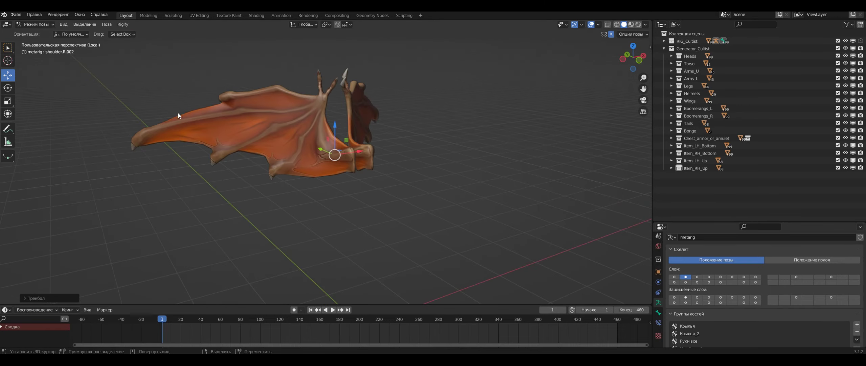
key(KP_Divide)
Re-enter Pose Mode with bones visible, then hide the viewport overlays
click(598, 24)
click(555, 101)
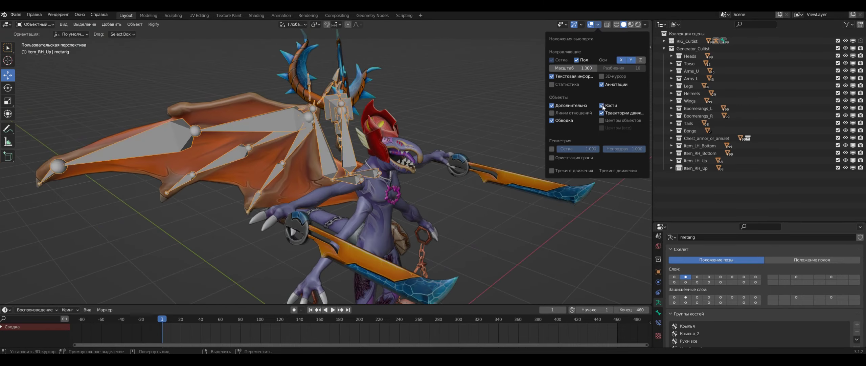
click(35, 24)
click(38, 49)
middle_drag(277, 146, 355, 156)
click(591, 24)
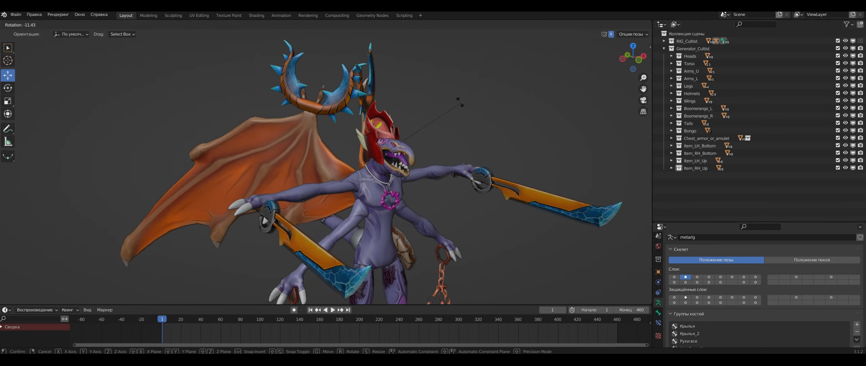
Spread both wings wide from the front view and widen the second viewport
key(KP_1)
key(r)
key(r)
key(Escape)
key(shift+alt+z)
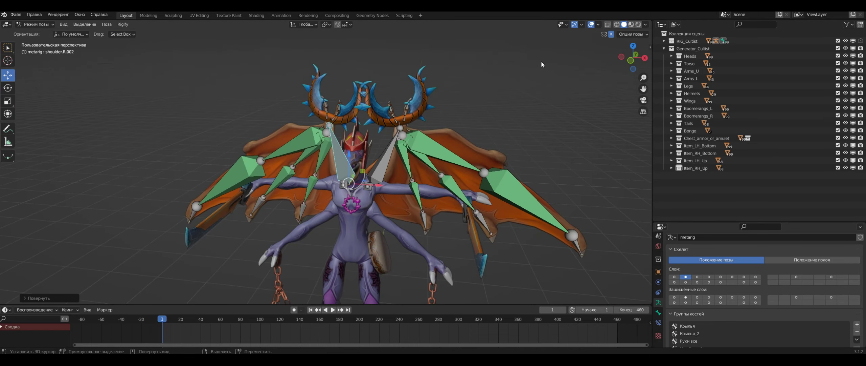
middle_drag(541, 61, 575, 68)
key(KP_1)
click(591, 25)
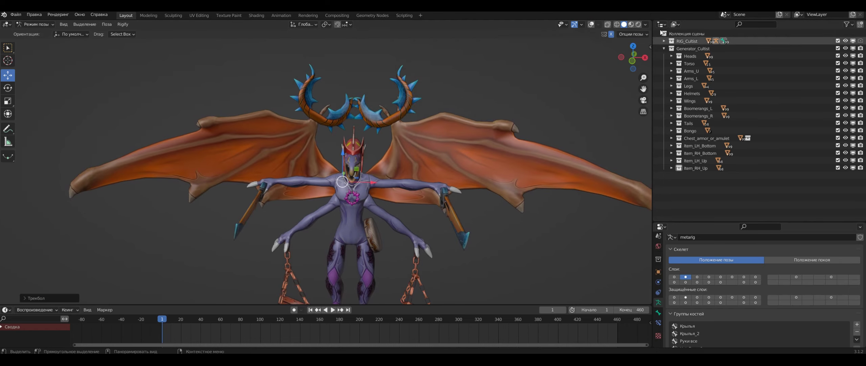
drag(651, 131, 554, 131)
Select shoulder.R.020 in the second view and trackball-rotate it freely
middle_drag(390, 138, 464, 136)
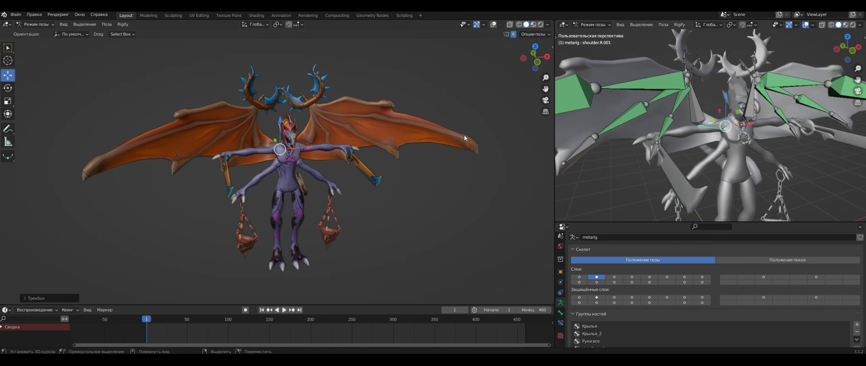
scroll(666, 72, up, 5)
click(665, 72)
scroll(306, 148, down, 3)
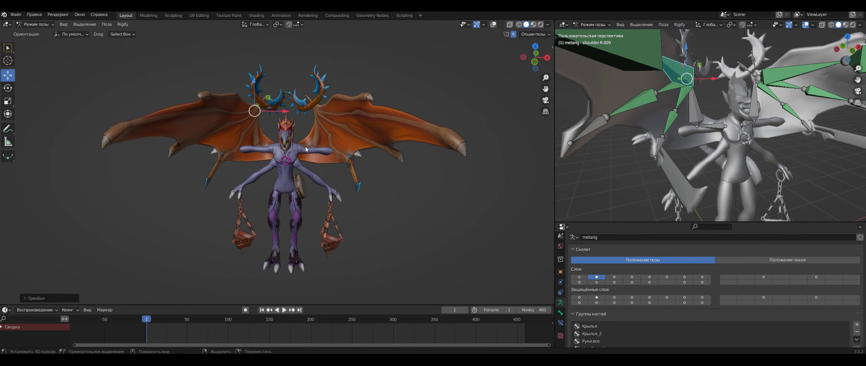
scroll(692, 66, up, 3)
click(648, 77)
key(r)
key(r)
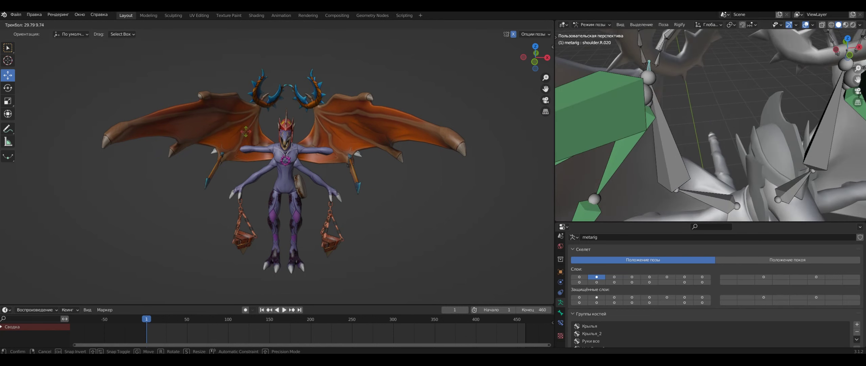
click(264, 156)
Toggle the metarig's bone-layer buttons to reveal the full armature
scroll(264, 155, down, 2)
middle_drag(264, 156, 372, 156)
scroll(710, 149, down, 4)
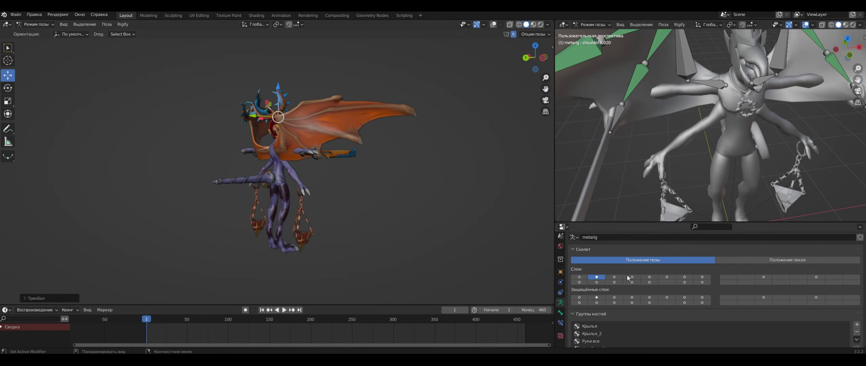
click(668, 277)
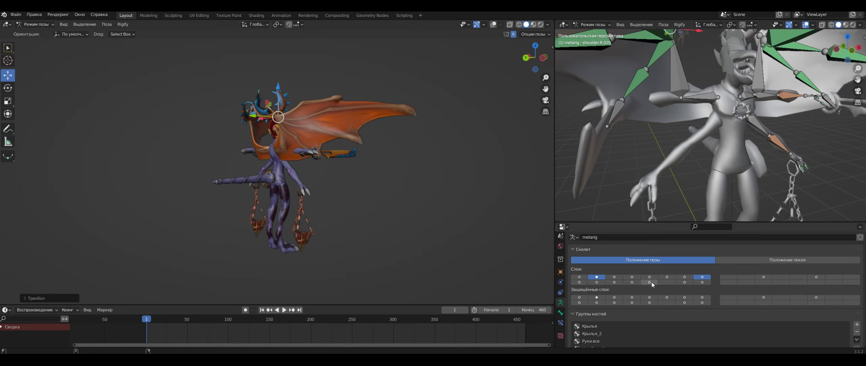
click(702, 282)
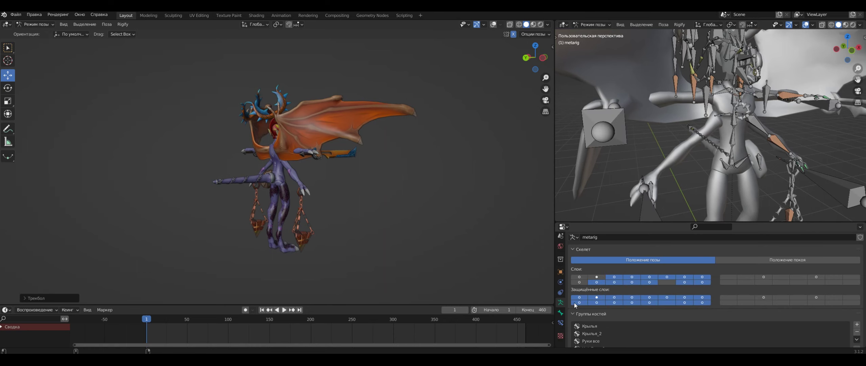
Move the forearm.R bone to a new position with G
middle_drag(727, 152, 683, 116)
click(683, 116)
key(KP_1)
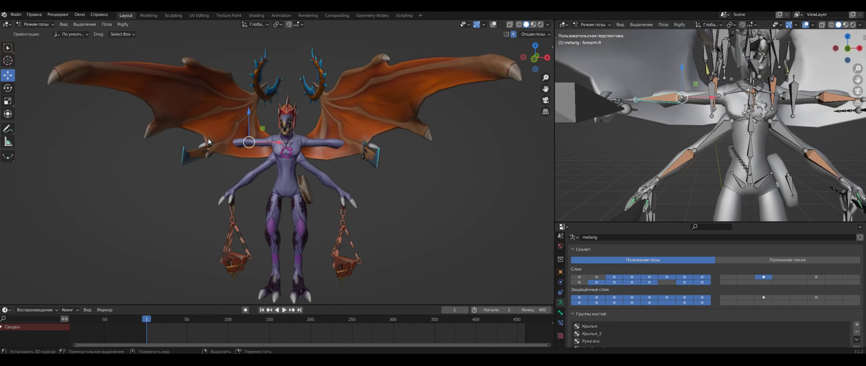
scroll(209, 138, up, 3)
key(g)
click(257, 146)
middle_drag(260, 142, 306, 180)
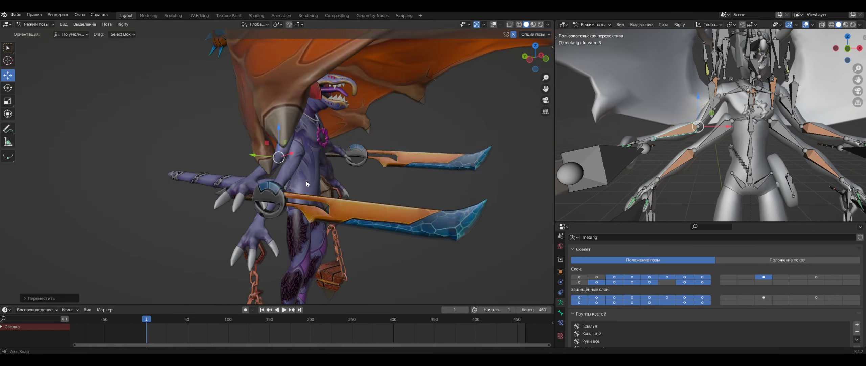
scroll(308, 178, up, 2)
key(g)
click(310, 177)
scroll(295, 182, down, 5)
scroll(782, 177, up, 3)
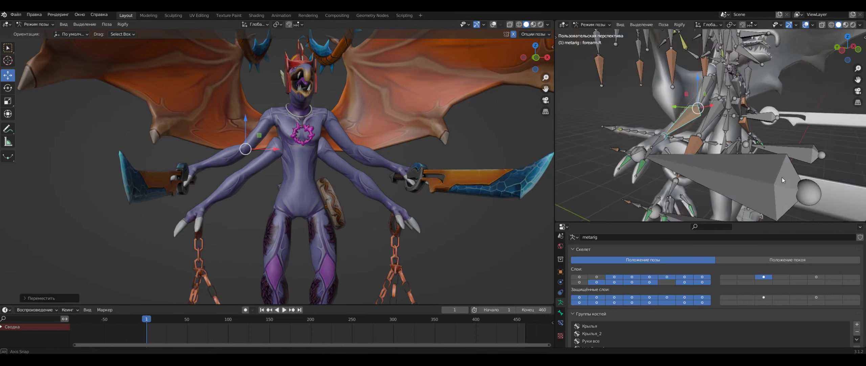
Rotate hand.R.001 about its local Z axis by roughly 49.67° using Local orientation
click(676, 135)
mouse_move(782, 177)
middle_down()
mouse_move(675, 136)
mouse_move(672, 109)
middle_up()
scroll(675, 136, up, 4)
shift+click(672, 110)
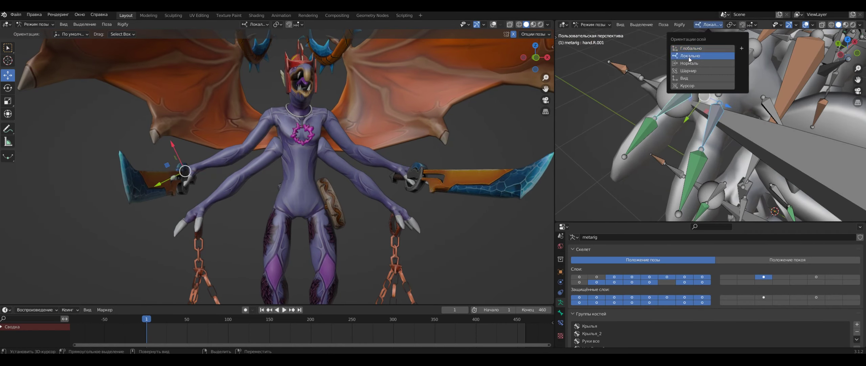
click(689, 56)
middle_drag(691, 68, 758, 116)
key(r)
key(z)
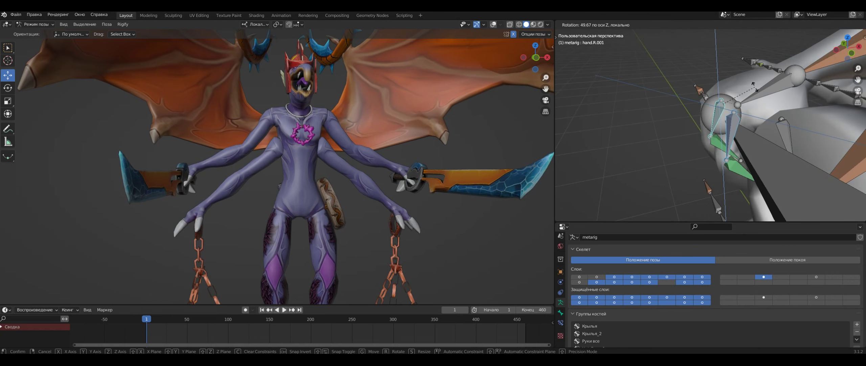
click(755, 86)
Return to the front view and switch back to Object Mode
middle_drag(453, 100, 315, 110)
scroll(316, 109, down, 3)
scroll(643, 102, down, 3)
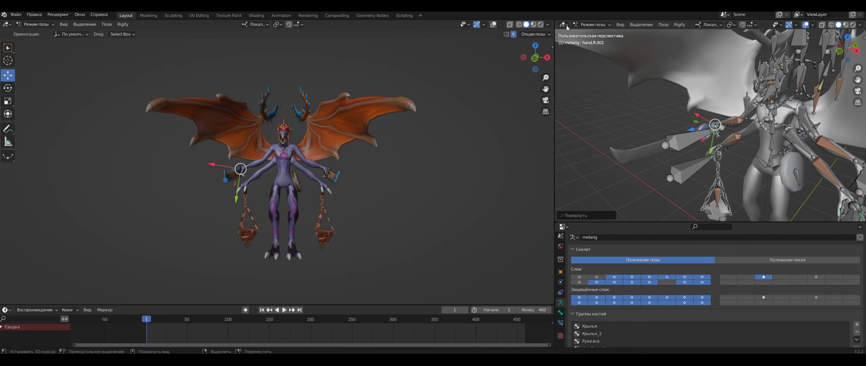
key(ctrl+Tab)
In the Outliner's Wings collection, hide the bat wings and show Wing_Mech_1_Gray_Copper_Violet
click(563, 24)
click(501, 39)
click(853, 107)
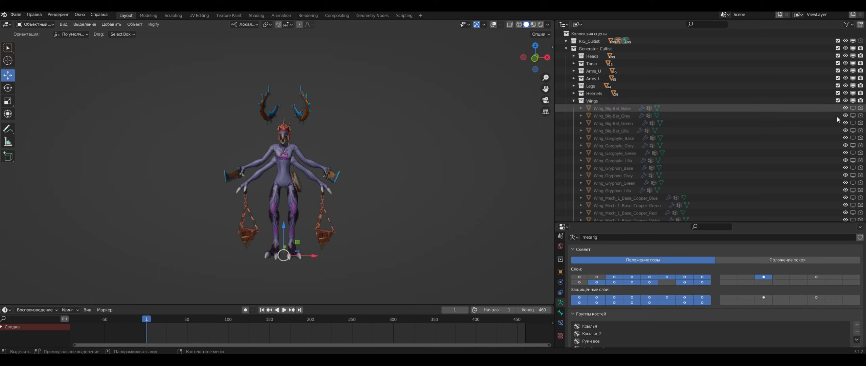
click(833, 181)
scroll(812, 176, down, 2)
click(854, 155)
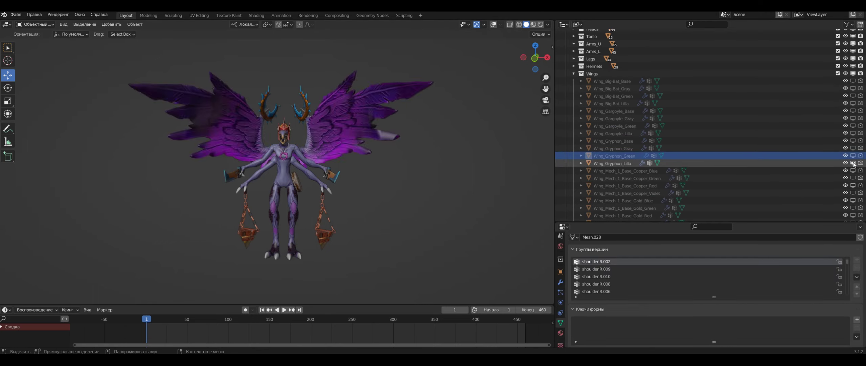
scroll(631, 171, down, 5)
click(626, 174)
click(854, 174)
Restore the right area to a 3D Viewport and select the metarig
middle_drag(440, 136, 338, 149)
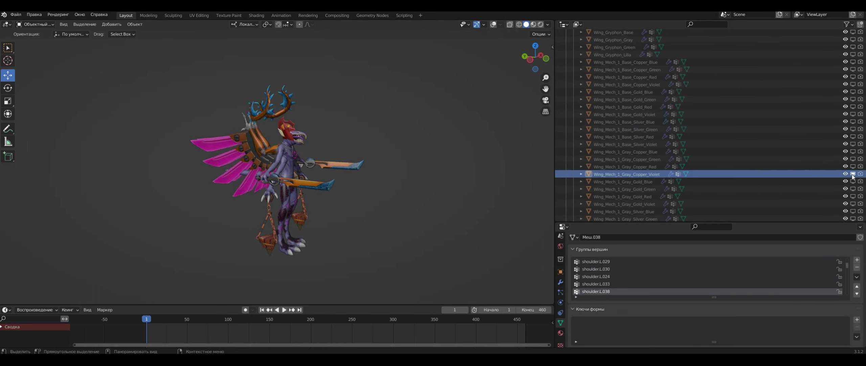
scroll(306, 155, up, 4)
click(563, 24)
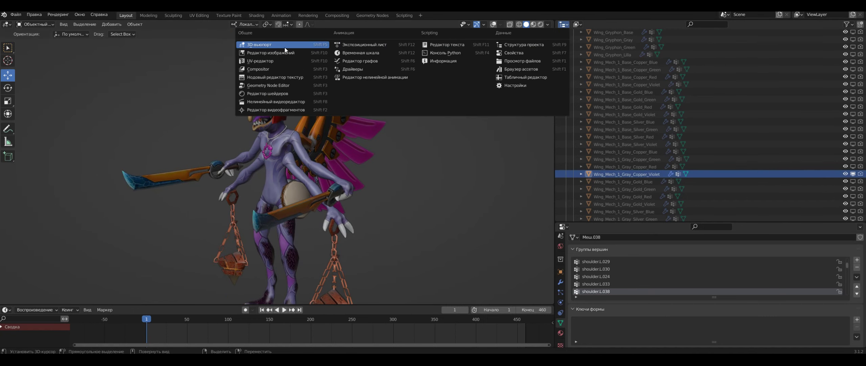
click(271, 47)
click(813, 68)
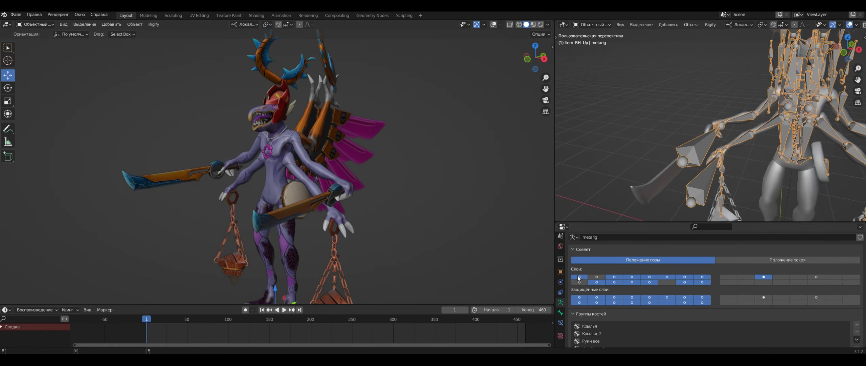
In Pose Mode, rotate the wing shoulder bones like shoulder.L.024 upward into a wide spread
middle_drag(626, 88, 600, 83)
click(595, 49)
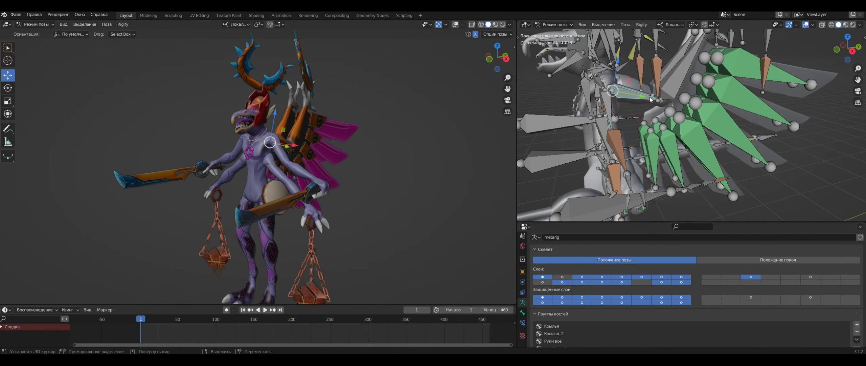
key(r)
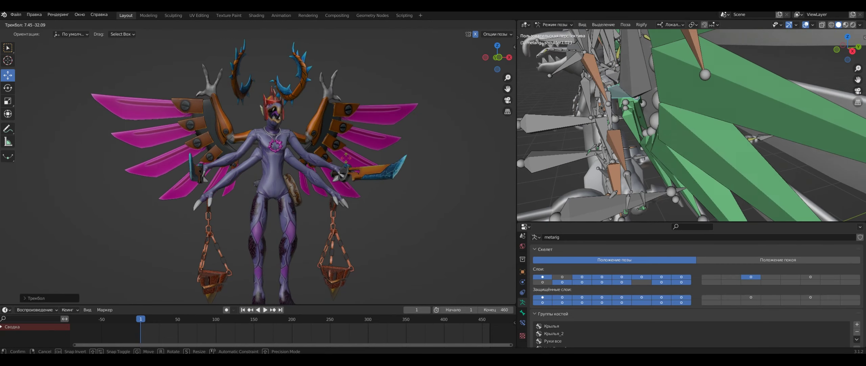
middle_drag(658, 147, 731, 105)
click(731, 105)
key(r)
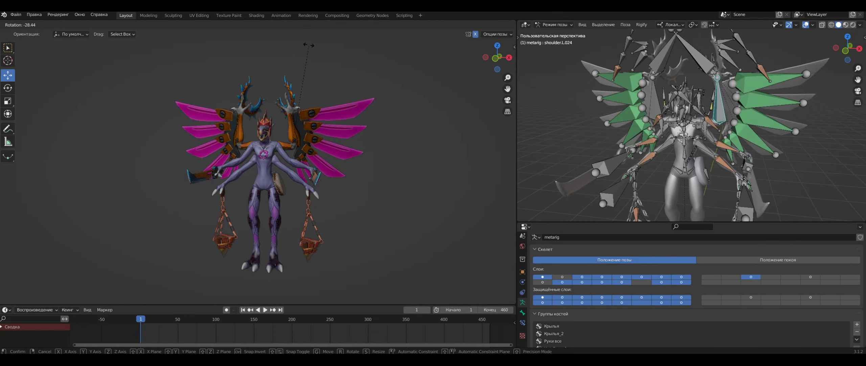
key(r)
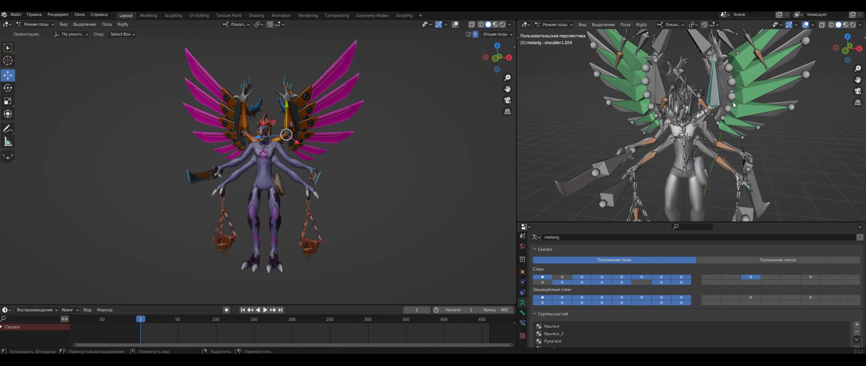
key(r)
click(428, 205)
scroll(428, 204, up, 3)
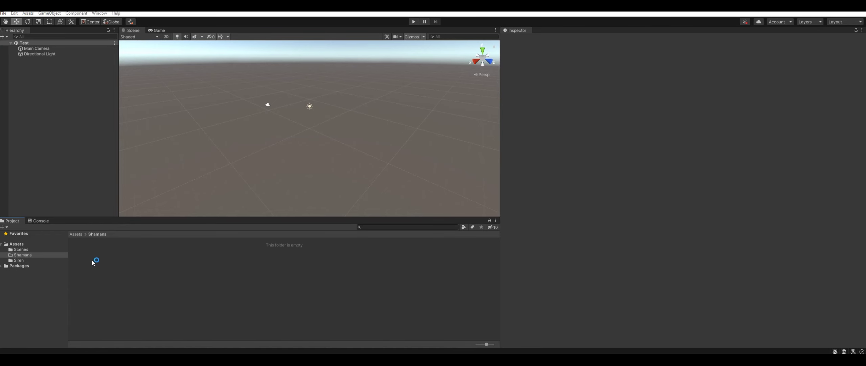
Import the Shaman_Run model file into the Shamans folder and look over its preview
right_click(93, 262)
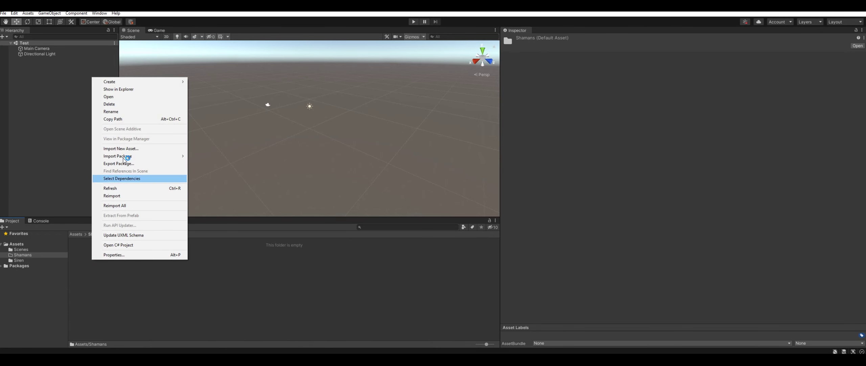
click(129, 149)
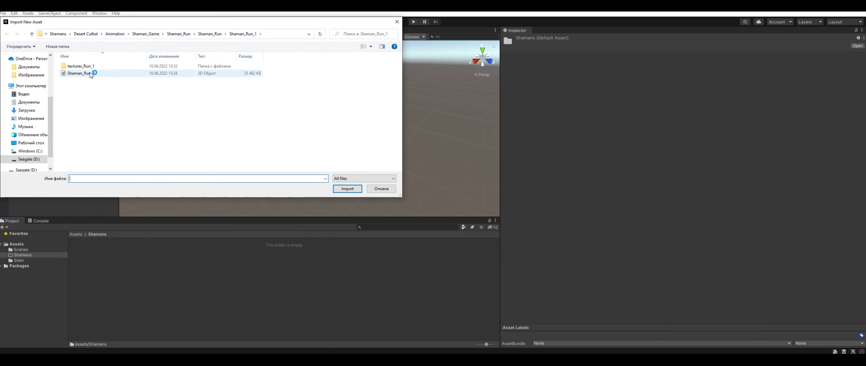
click(90, 73)
click(341, 188)
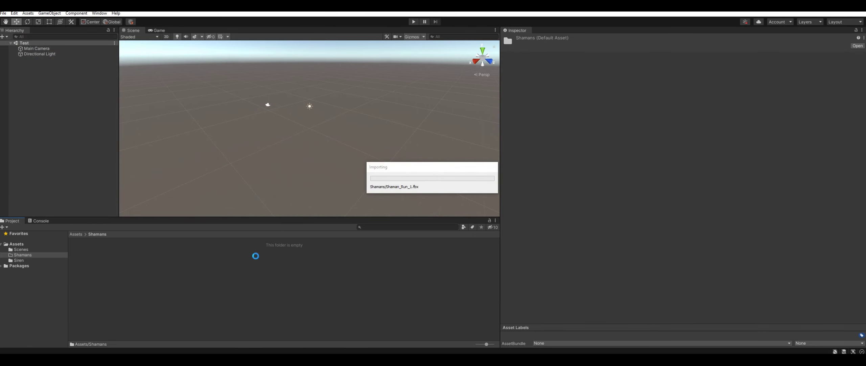
drag(588, 285, 612, 283)
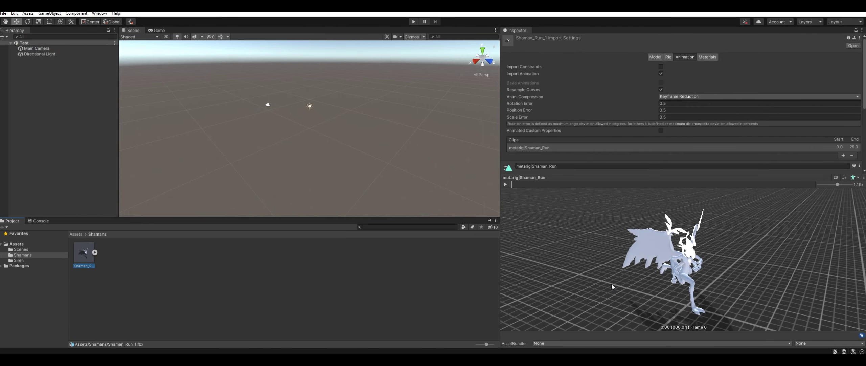
Import every texture from the textures_Run_1 folder into the Shamans folder
right_click(137, 250)
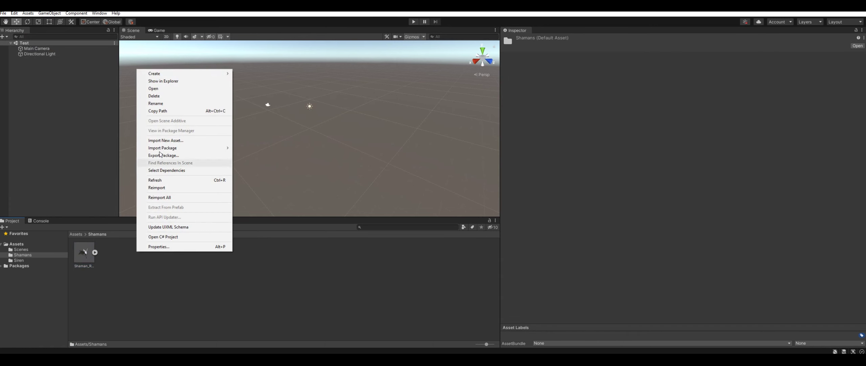
click(164, 143)
double_click(94, 66)
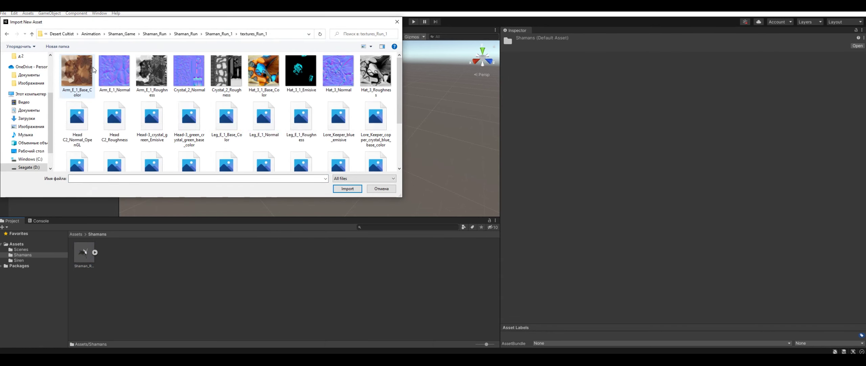
mouse_move(77, 72)
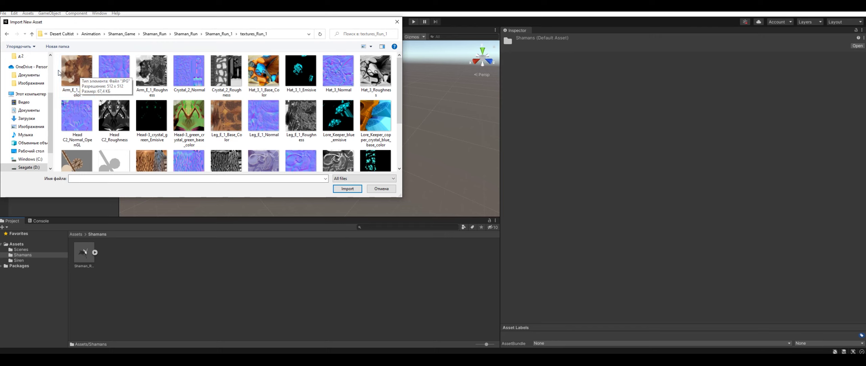
key(ctrl+a)
scroll(227, 112, down, 3)
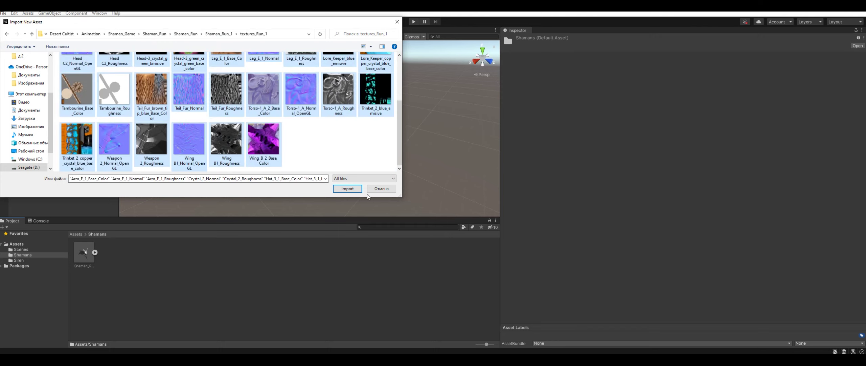
click(348, 188)
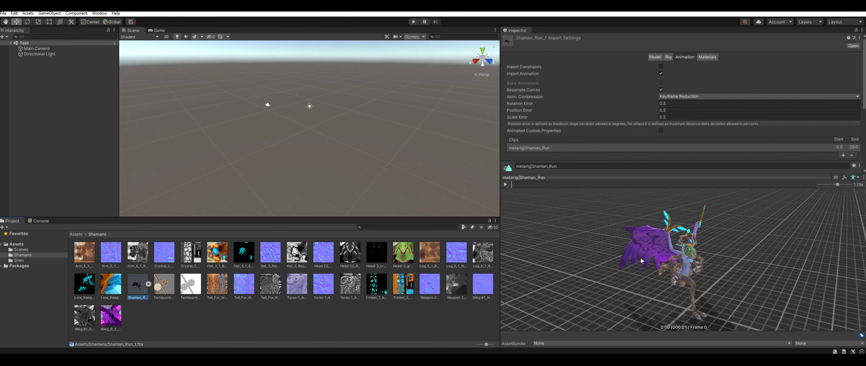
Play the metarig|Shaman_Run clip in the Inspector preview, orbit it, and enlarge the preview area
click(506, 184)
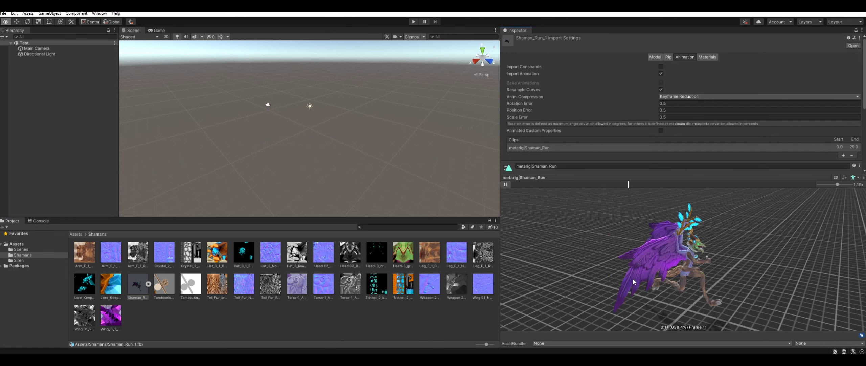
drag(633, 278, 624, 256)
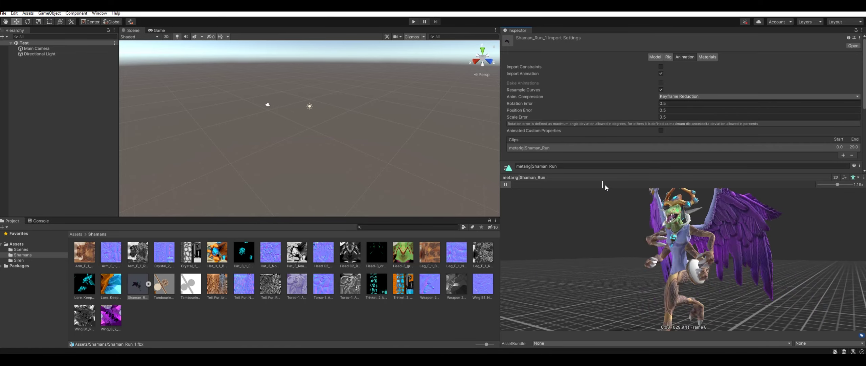
drag(613, 173, 620, 130)
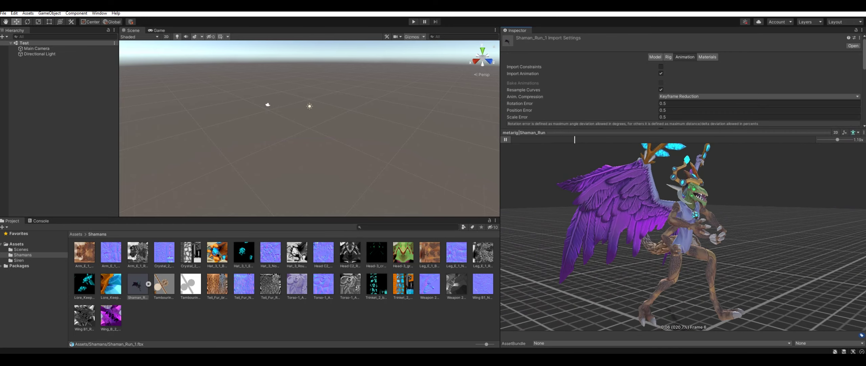